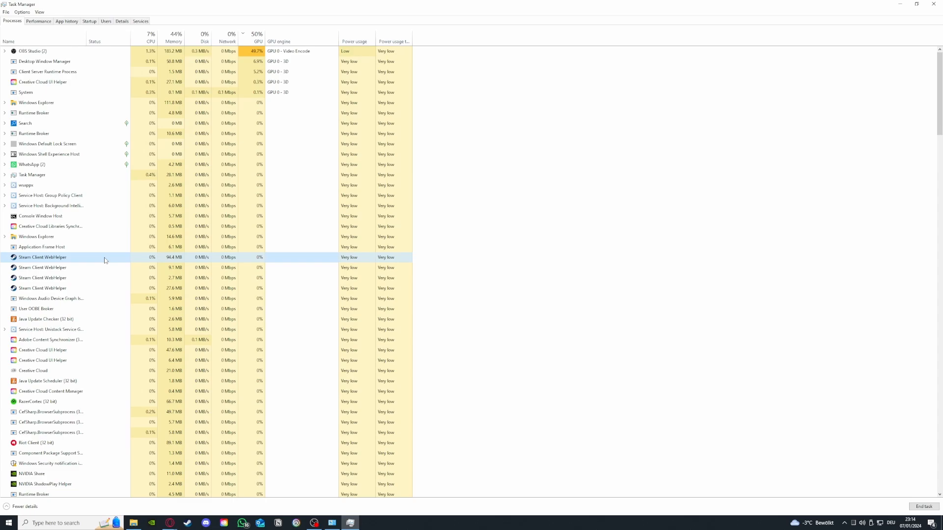
Step: End the selected Steam Client WebHelper process
right_click(104, 260)
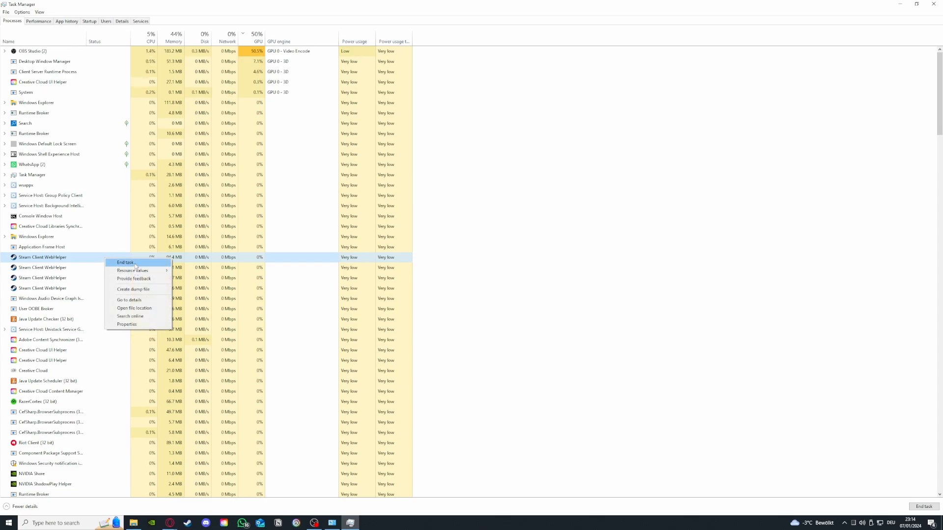
left_click(135, 265)
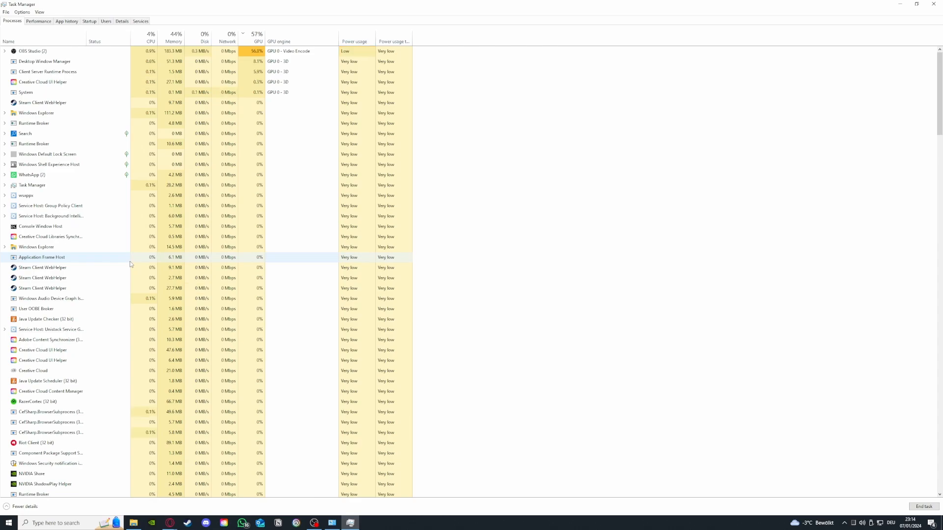
Step: Check the CPU and GPU performance graphs and look through the list of running processes
left_click(49, 22)
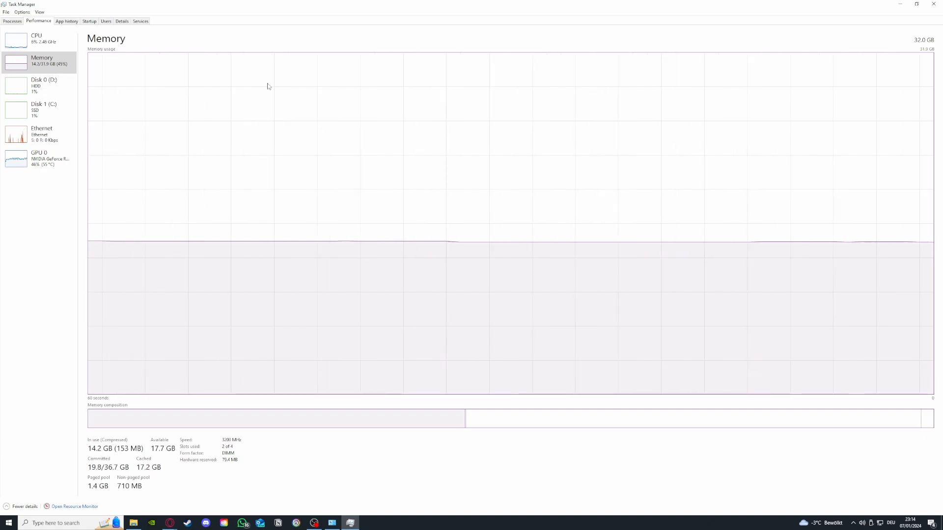
left_click(36, 51)
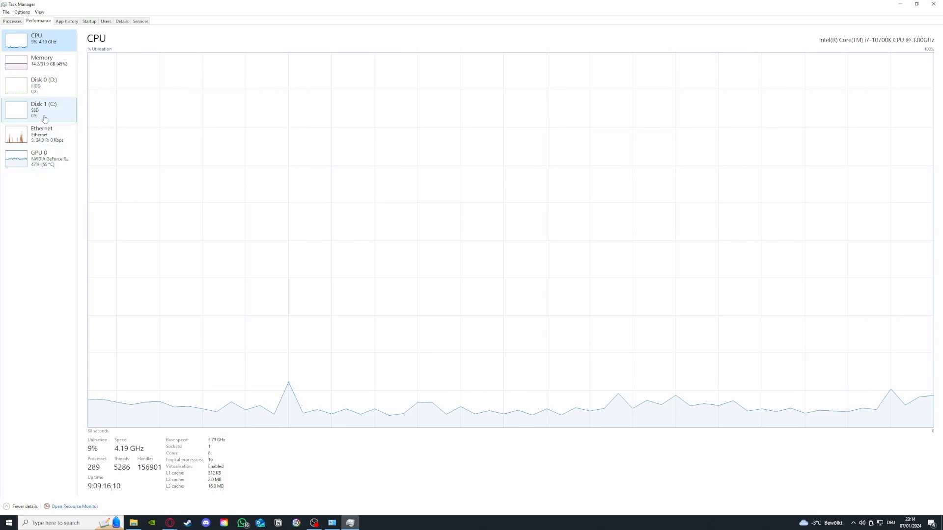
left_click(39, 159)
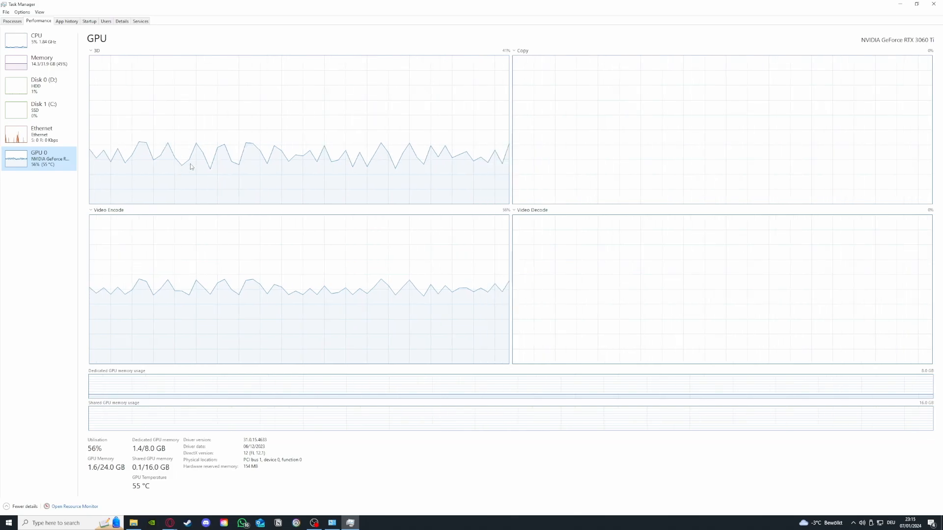
left_click(10, 21)
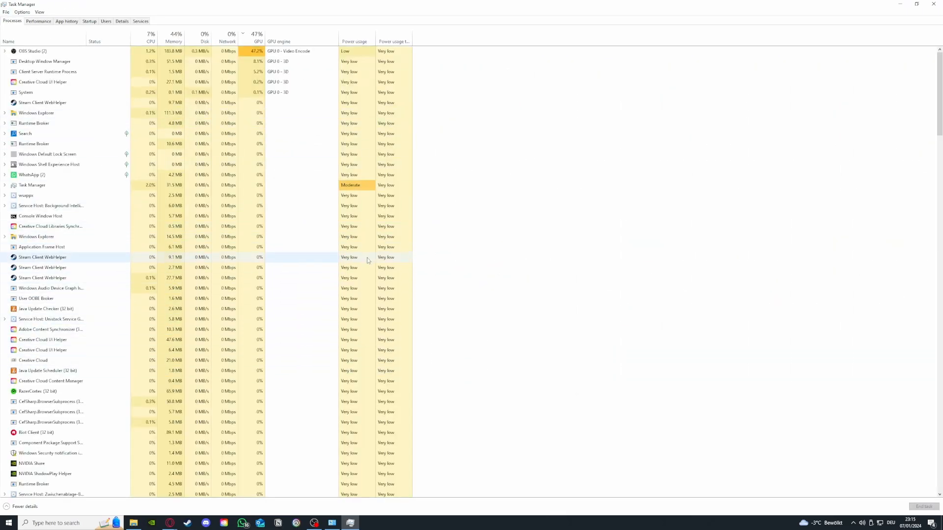
scroll(104, 272, "down", 2)
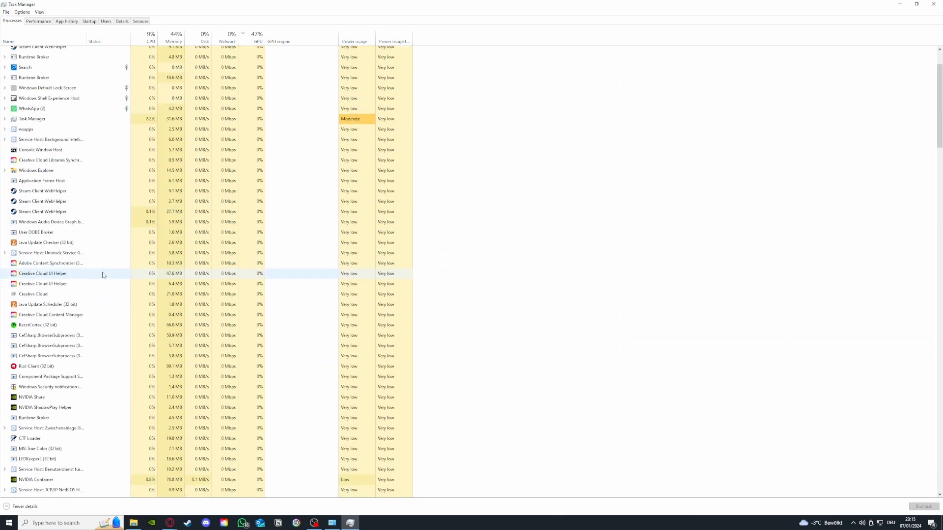
scroll(104, 273, "up", 2)
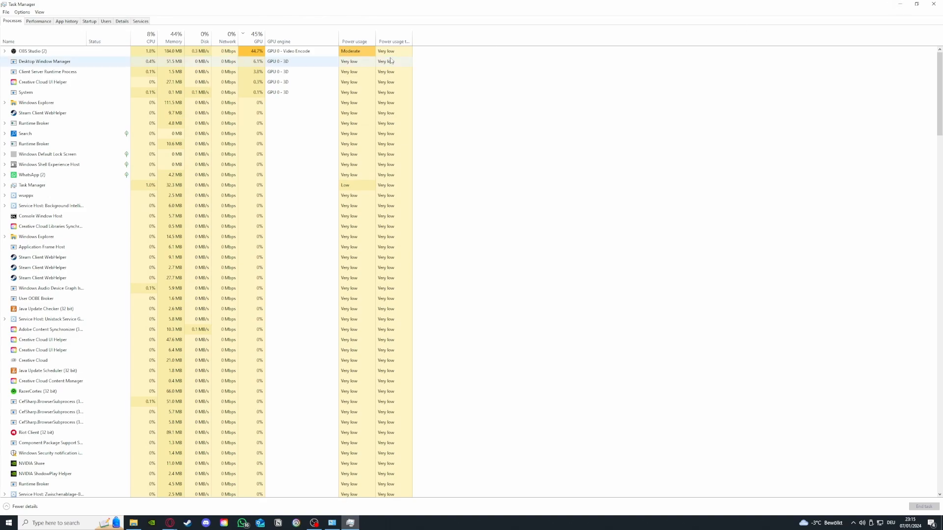
Step: Review the app history and startup apps, check the options offered for Parsec and iCUE, and close Task Manager
left_click(70, 23)
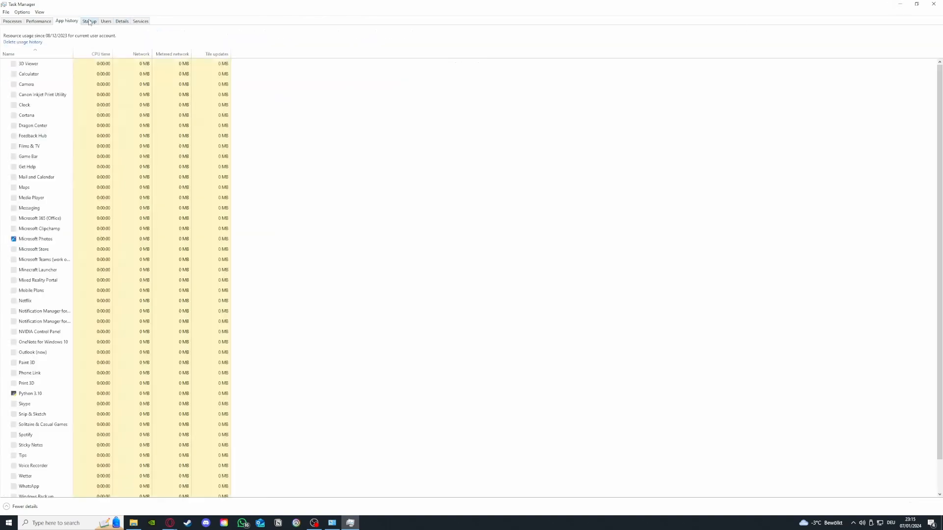
left_click(90, 22)
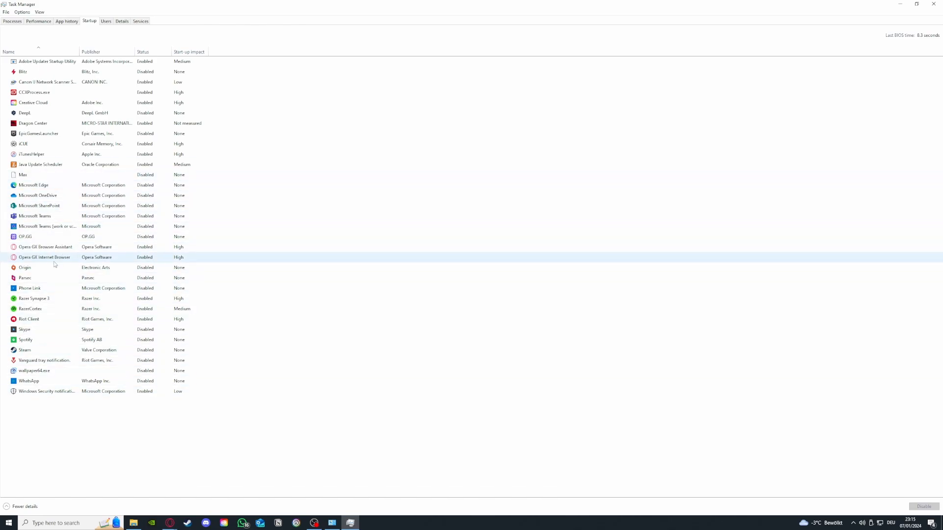
left_click(52, 279)
right_click(61, 280)
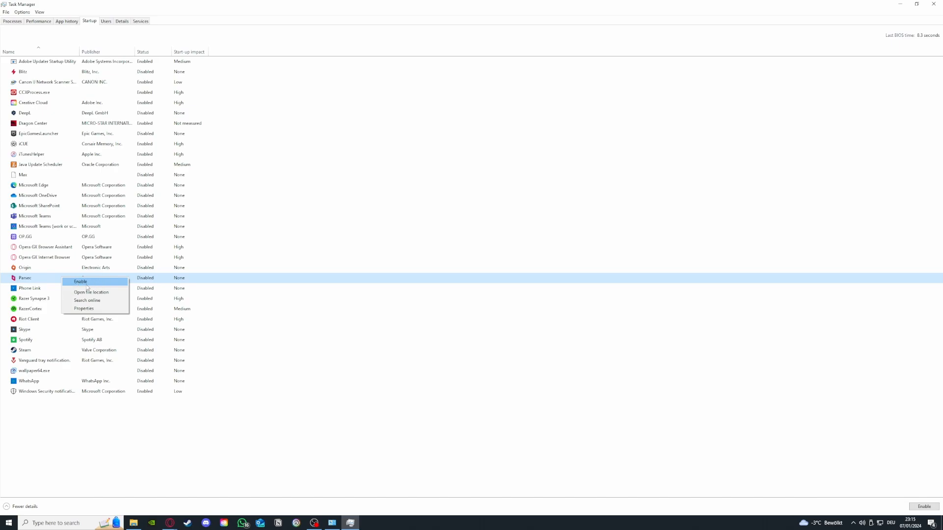
left_click(90, 147)
right_click(55, 147)
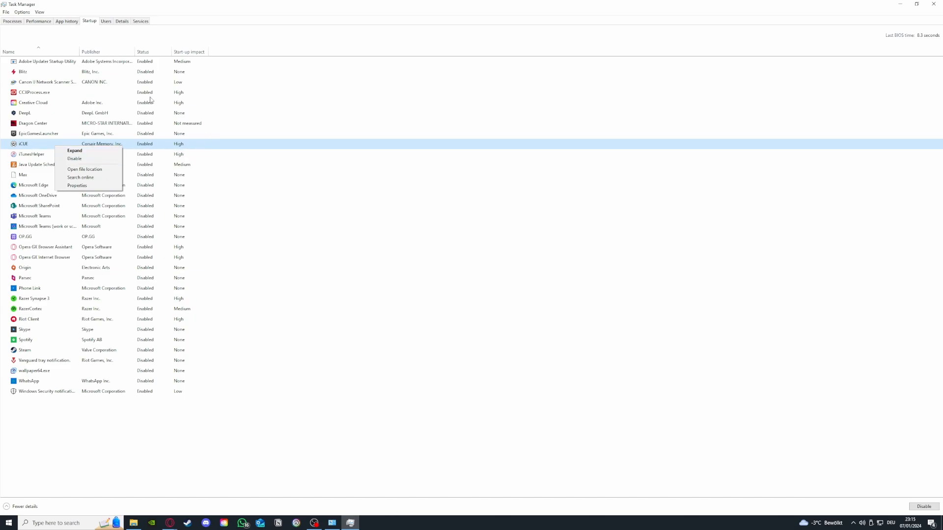
left_click(100, 160)
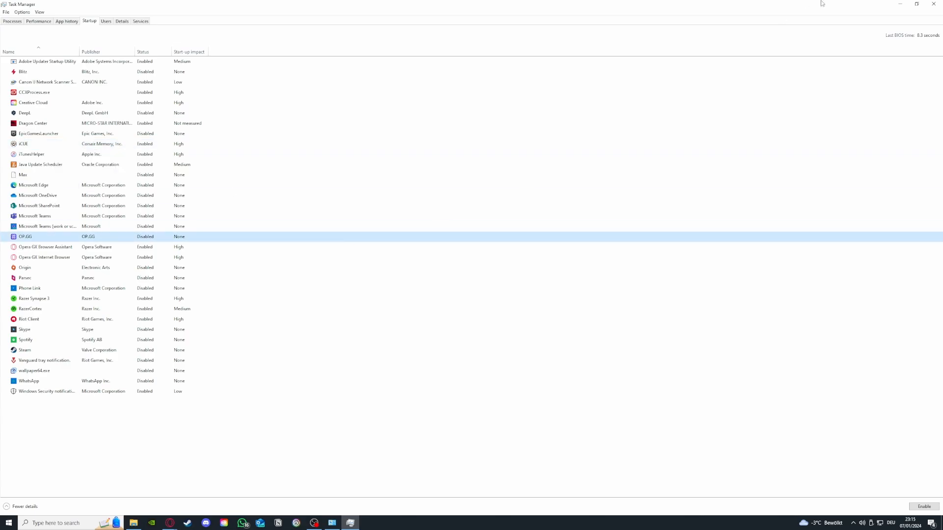
left_click(933, 4)
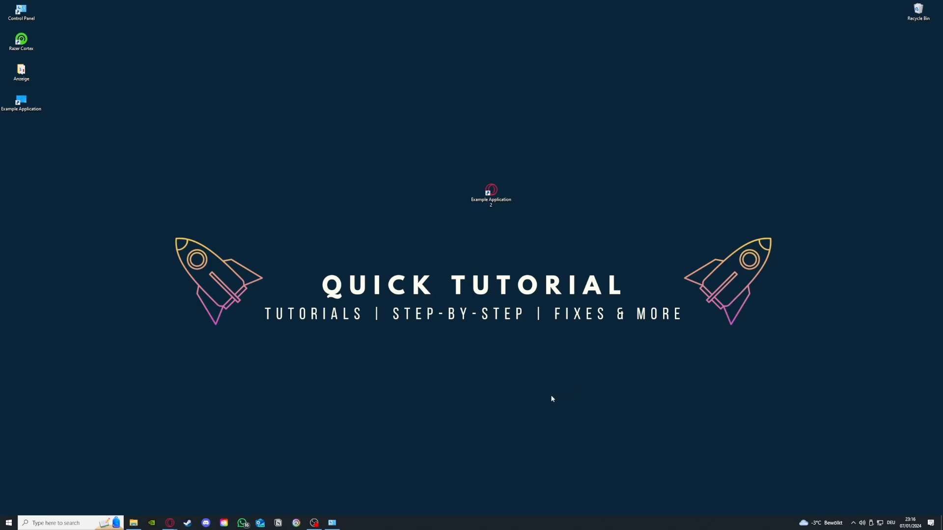
Step: Reopen Task Manager and enlarge its window to show all the process columns
right_click(429, 528)
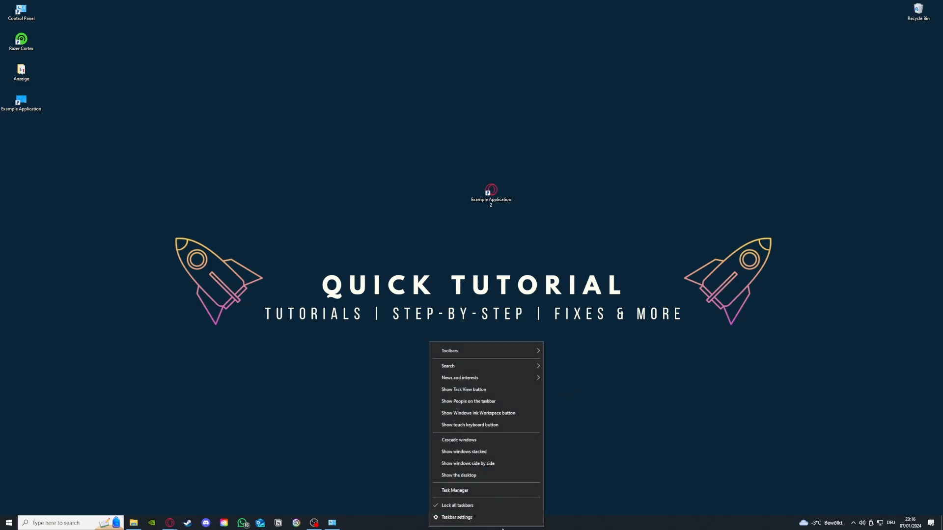
left_click(461, 491)
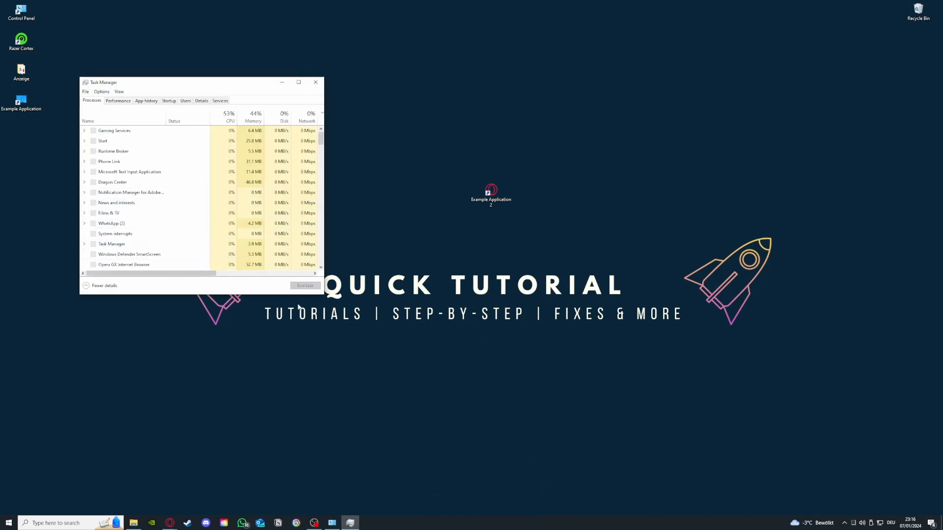
left_click_drag(320, 295, 613, 420)
Step: Look through the Steam Client WebHelper processes by selecting them one after another, and close Task Manager
left_click(201, 254)
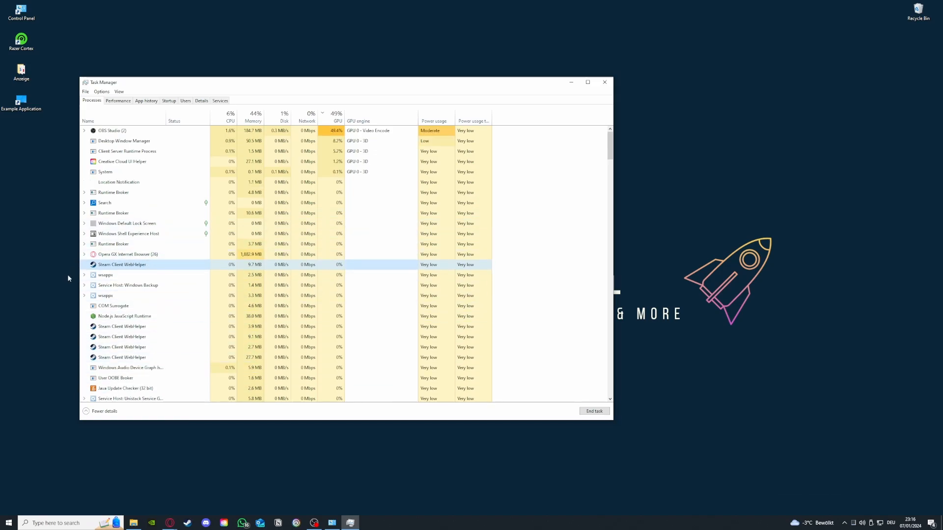
scroll(108, 311, "down", 3)
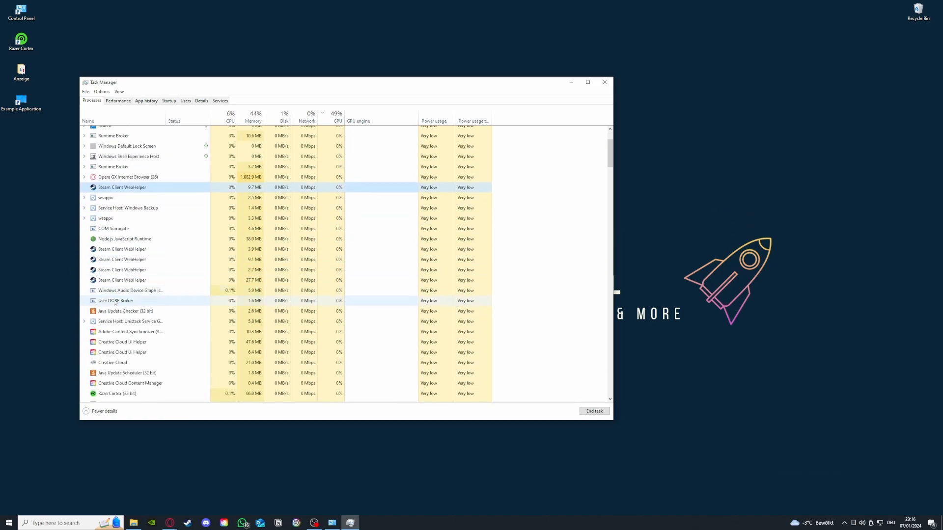
left_click(112, 248)
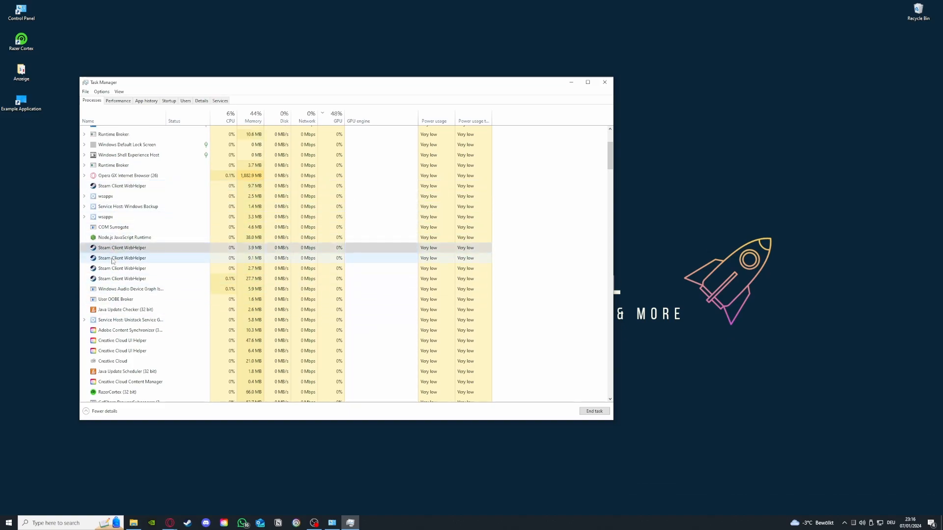
left_click(113, 258)
left_click(116, 269)
left_click(117, 281)
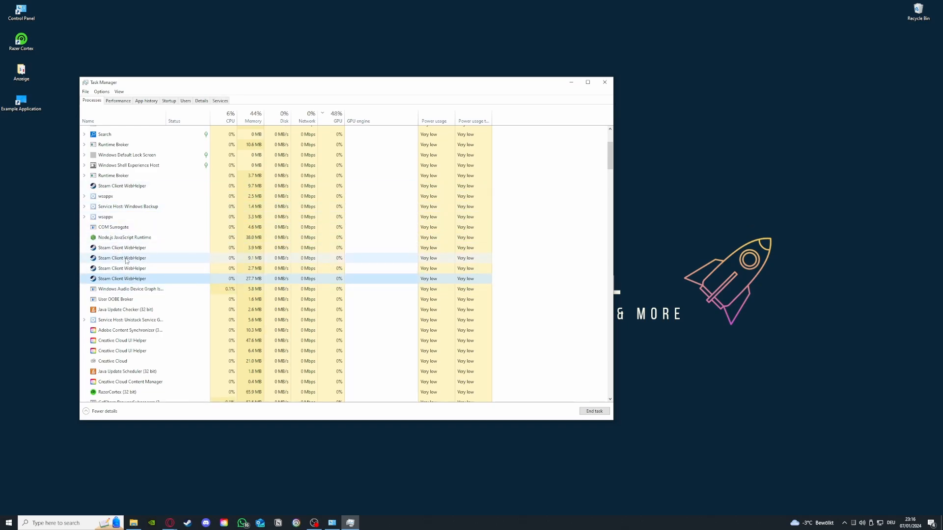
left_click(604, 80)
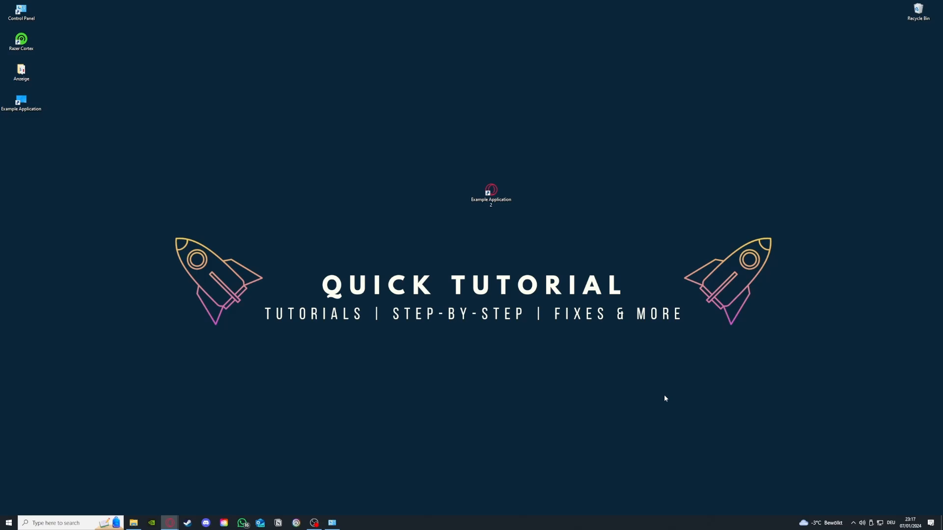
Step: Open Administrative Tools from the System and Security window and place its window beside the Control Panel
left_click(332, 523)
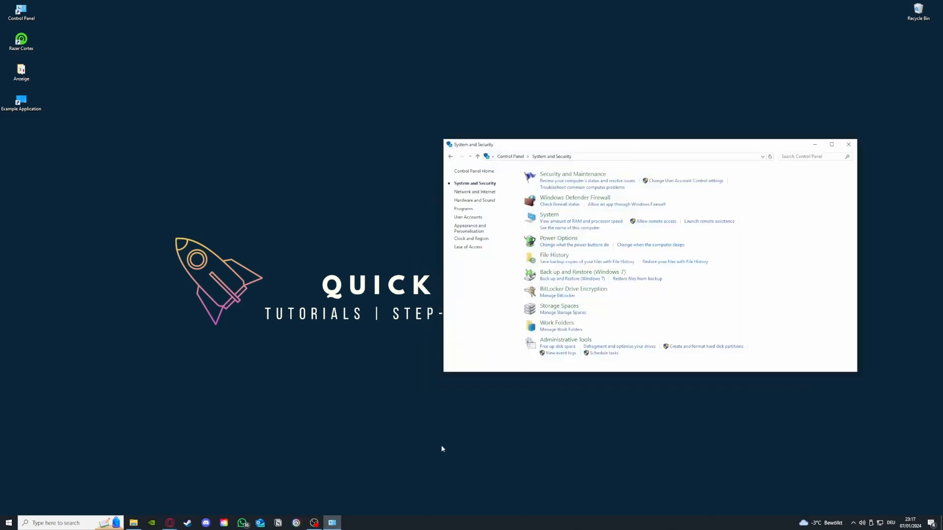
mouse_move(560, 342)
left_mouse_down()
mouse_move(433, 341)
mouse_move(552, 343)
left_mouse_up()
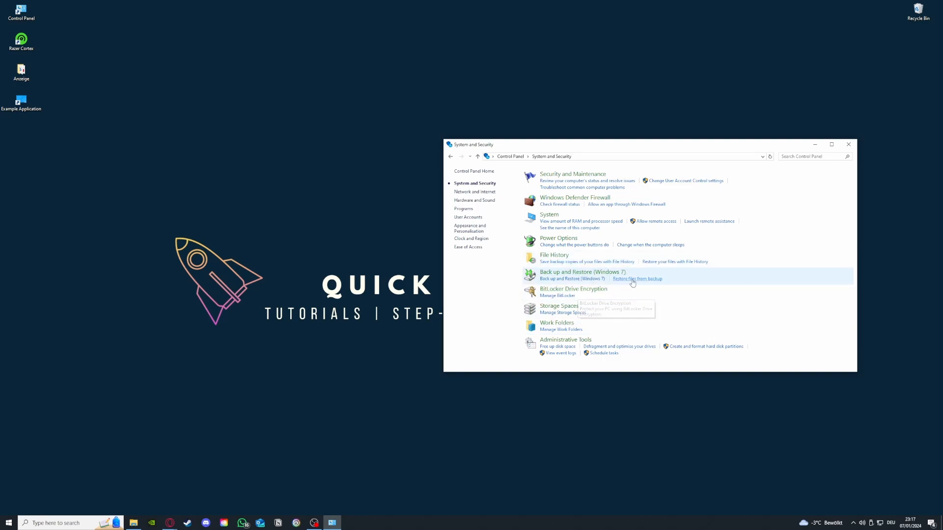
left_click(584, 341)
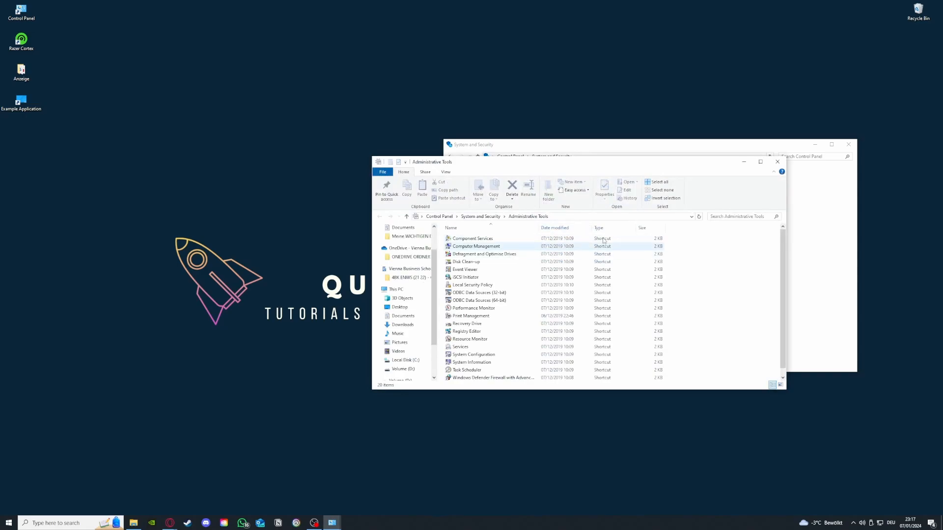
mouse_move(582, 162)
left_mouse_down()
mouse_move(270, 99)
mouse_move(238, 109)
left_mouse_up()
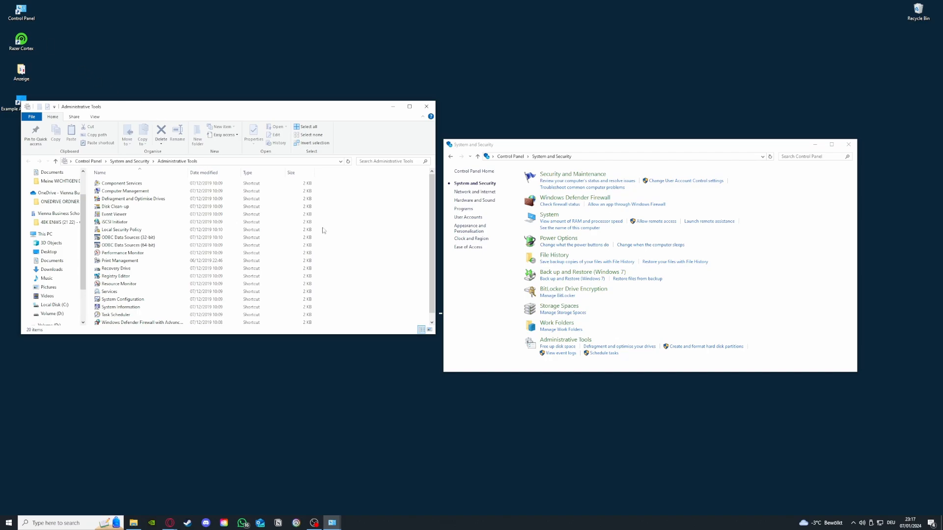
left_click(76, 524)
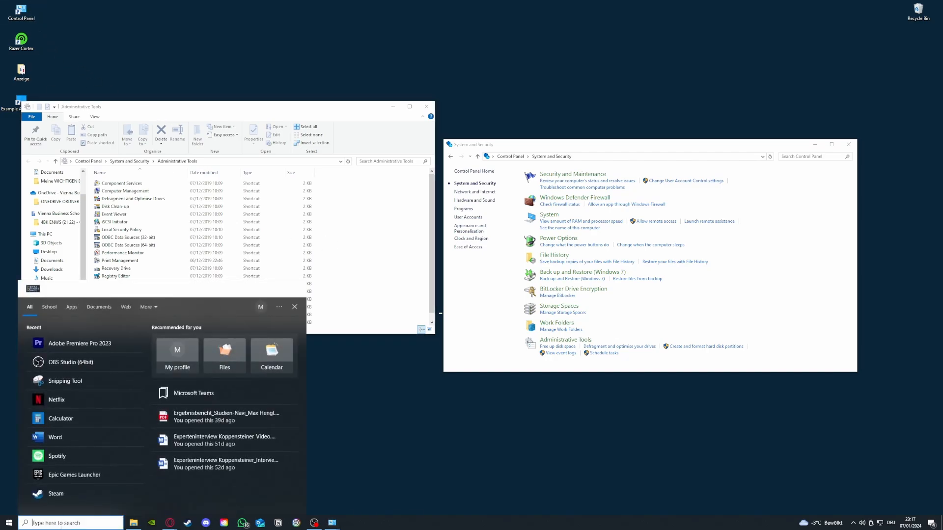
left_click(339, 388)
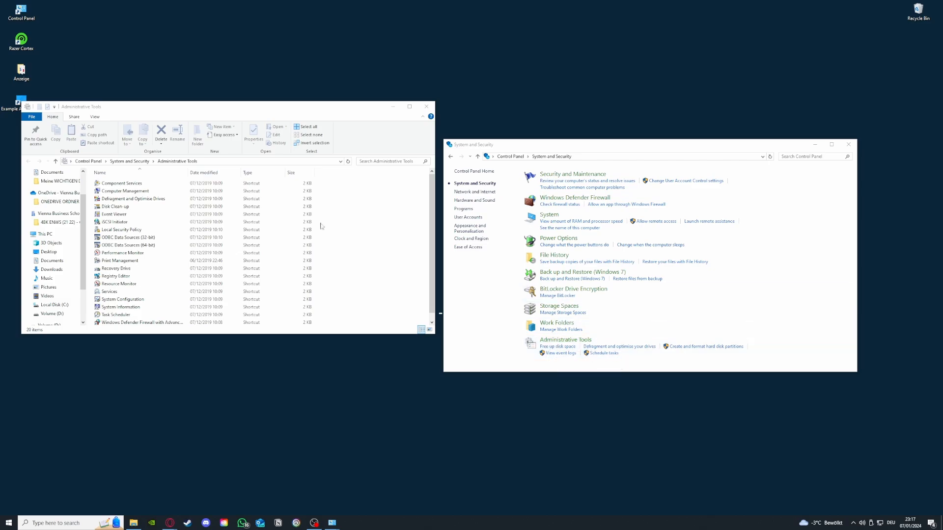
Step: Open Disk Clean-up, choose drive C: in its drive selection, dismiss it, and close Administrative Tools and Control Panel
double_click(122, 207)
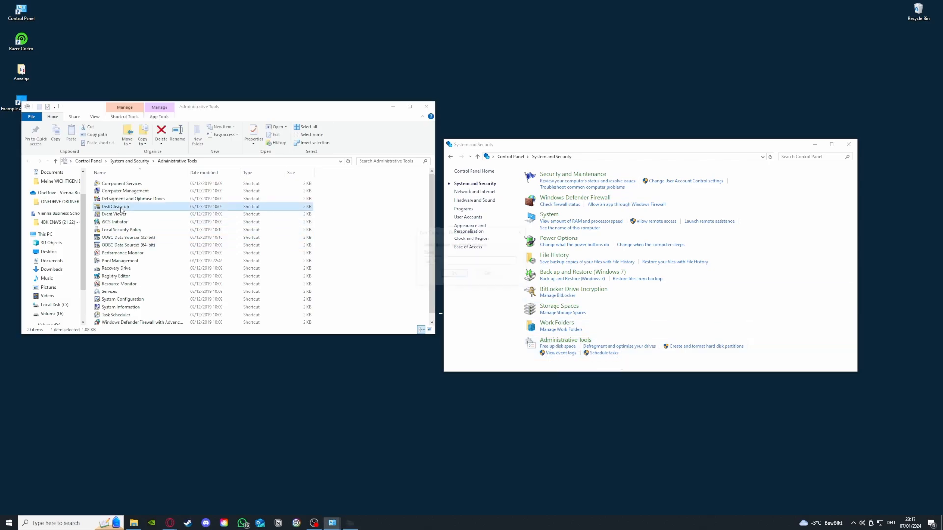
left_click(471, 261)
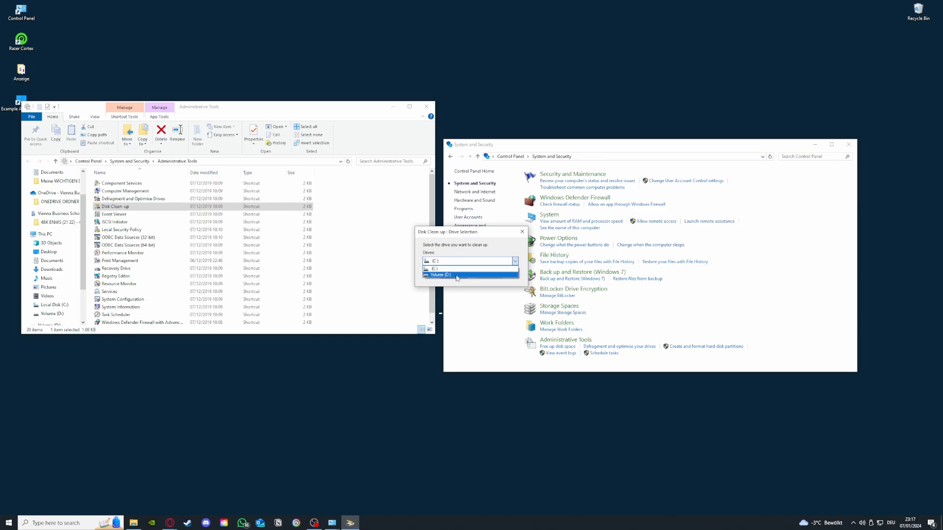
left_click(456, 269)
left_click(521, 235)
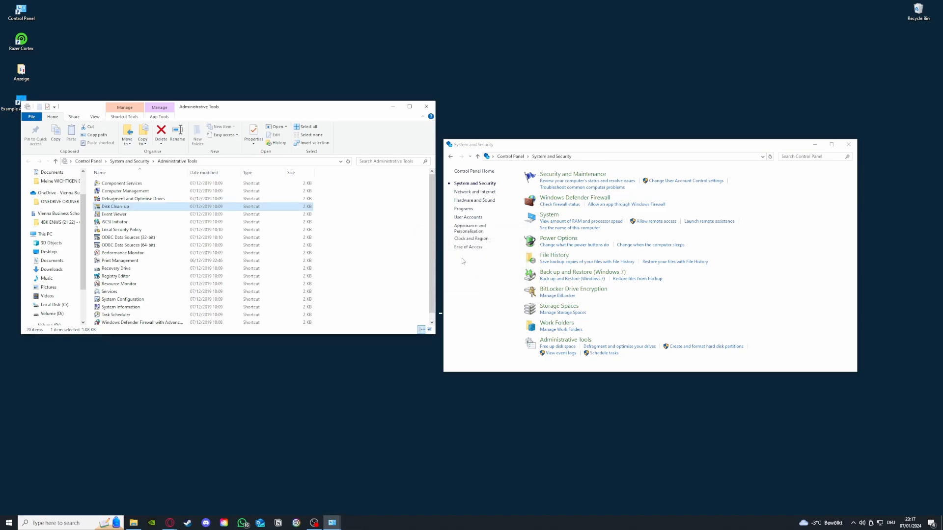
left_click(427, 107)
left_click(848, 144)
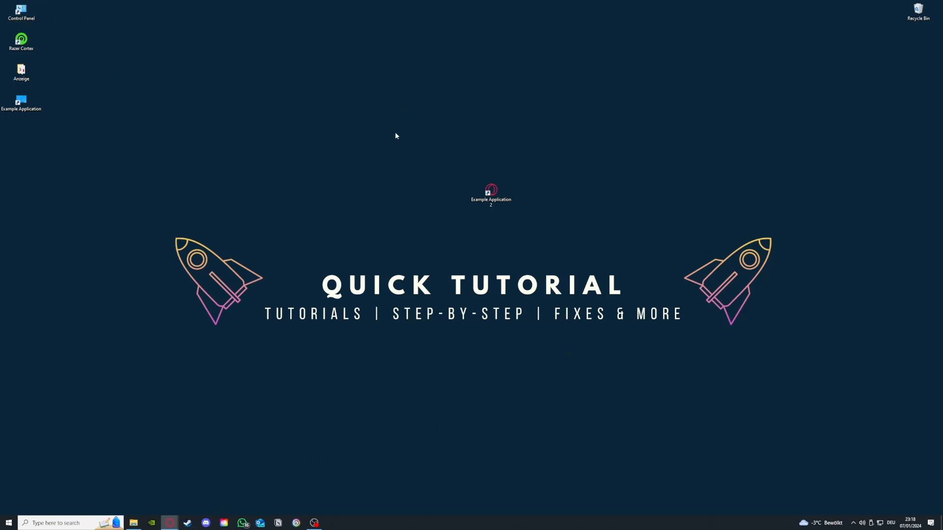
Step: Open the installed programs list from Control Panel, find Microsoft Teams, and show its uninstall option without running it
double_click(36, 13)
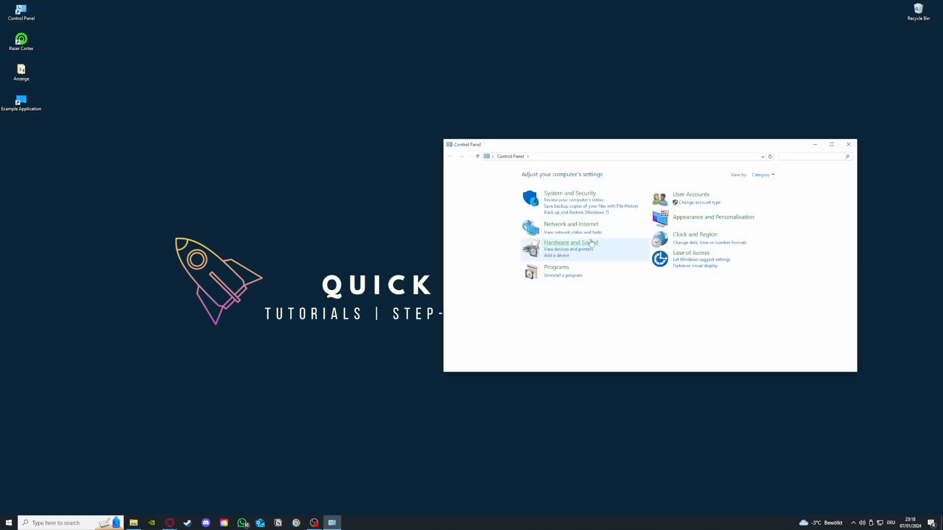
left_click(564, 276)
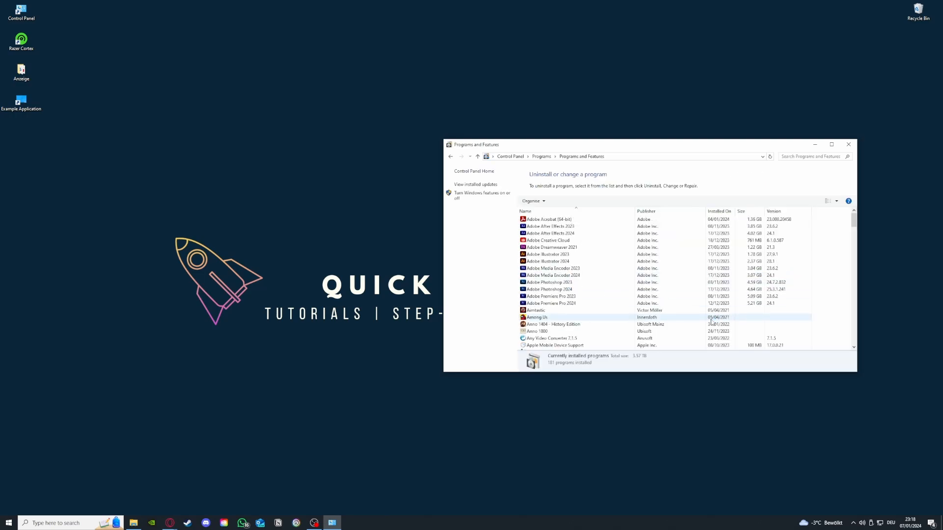
scroll(655, 294, "down", 15)
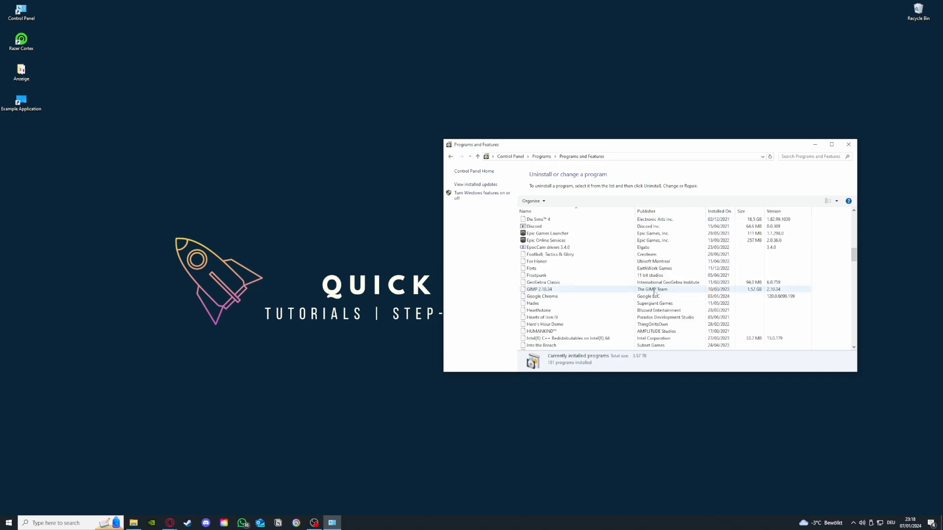
scroll(655, 294, "down", 6)
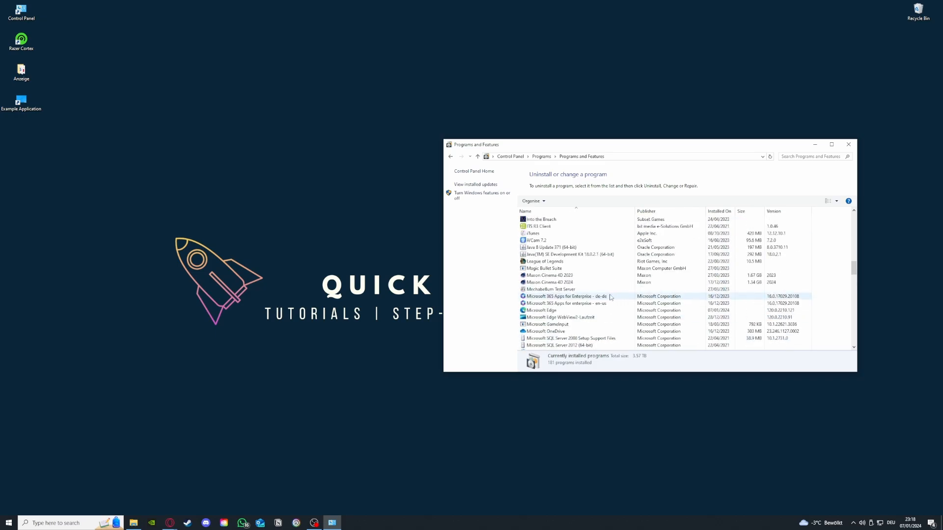
scroll(610, 298, "down", 3)
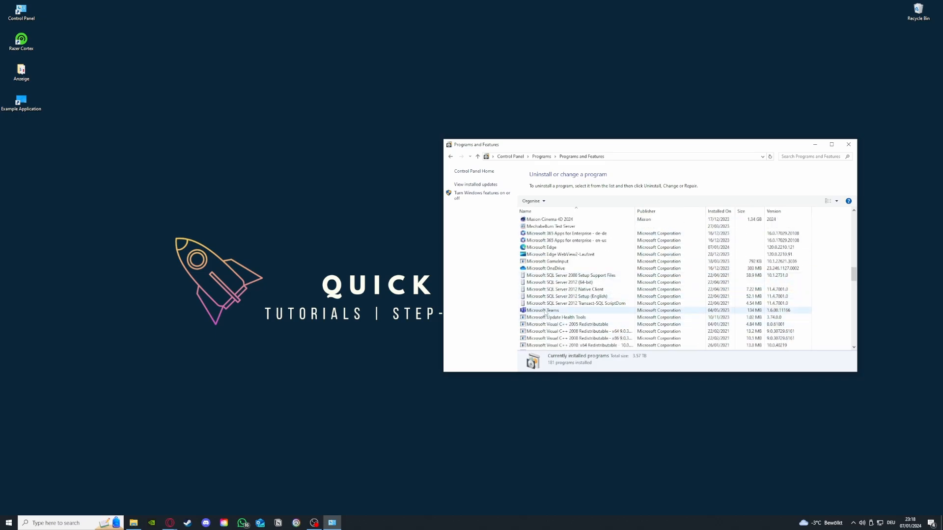
left_click(545, 312)
right_click(543, 311)
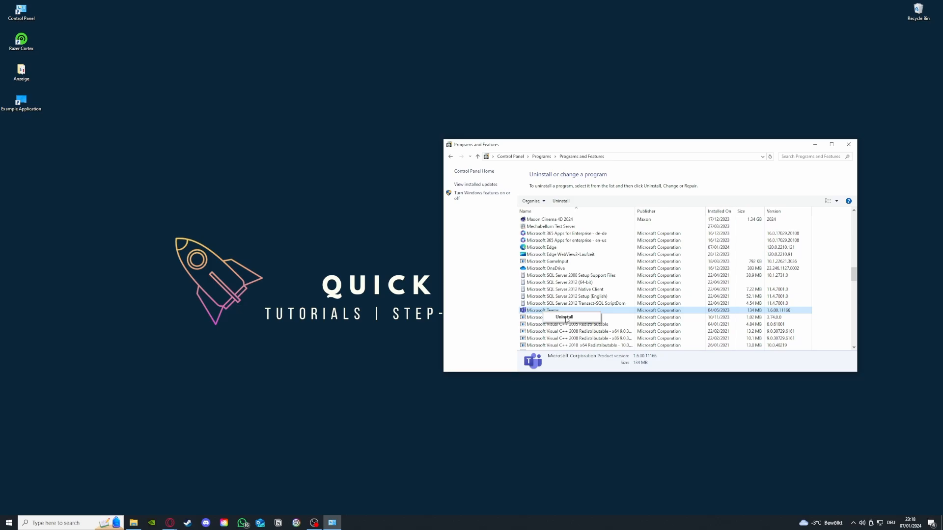
left_click(471, 253)
Step: Return to the Control Panel home, search for "window", and open Windows Defender Firewall
left_click(450, 157)
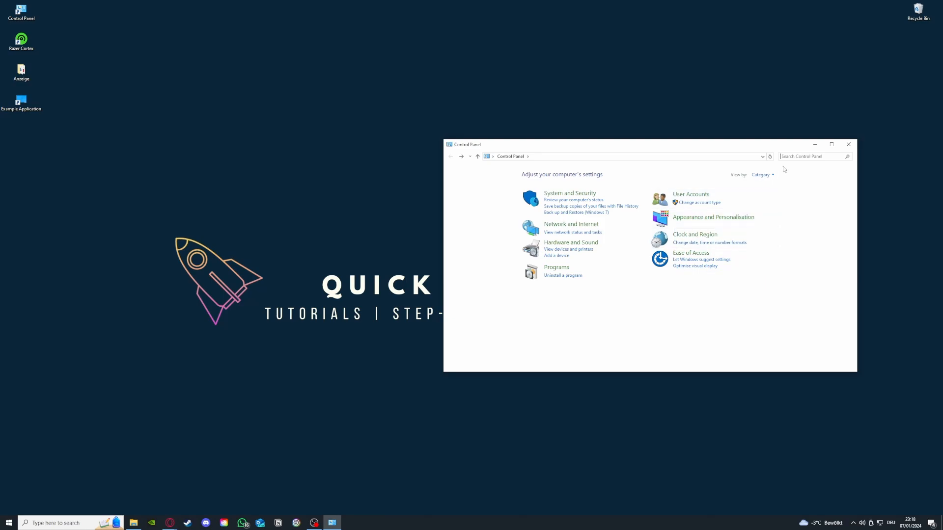
type("window")
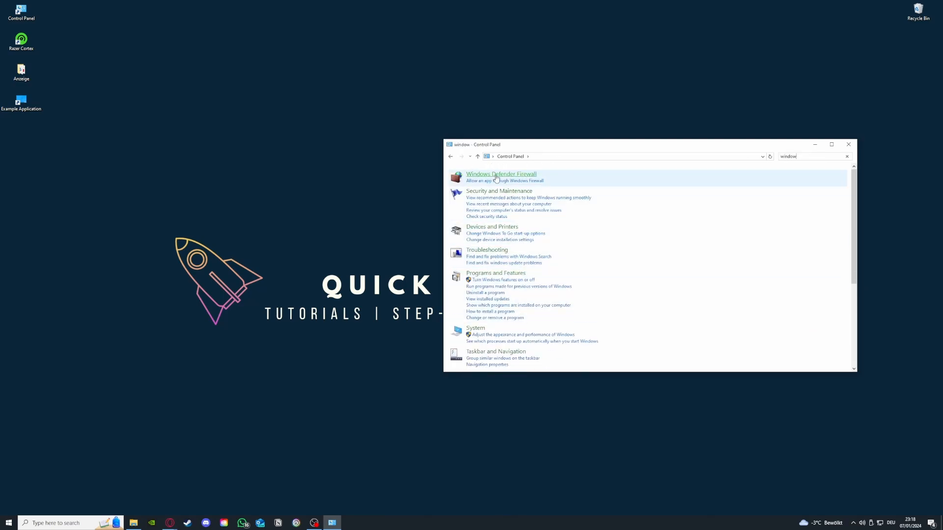
left_click(501, 174)
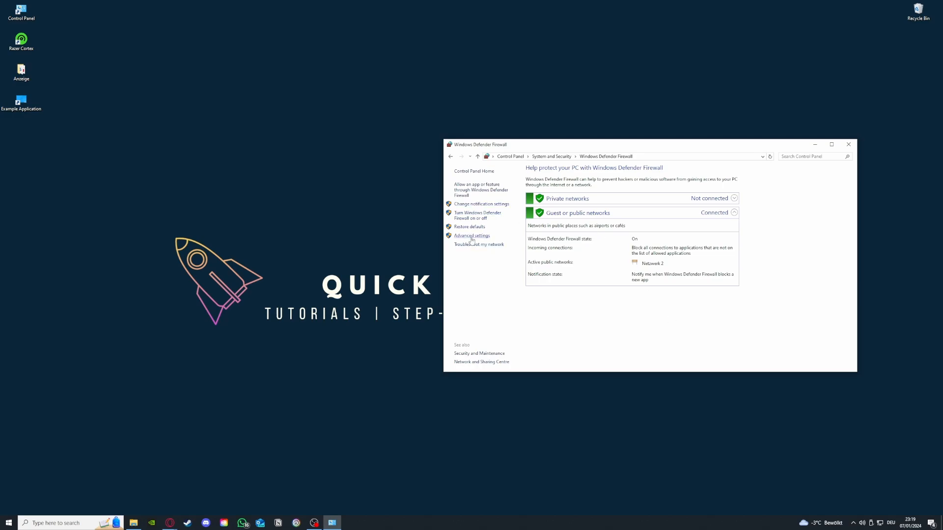
Step: Review the list of apps allowed through Windows Defender Firewall and return to the firewall overview
left_click(474, 191)
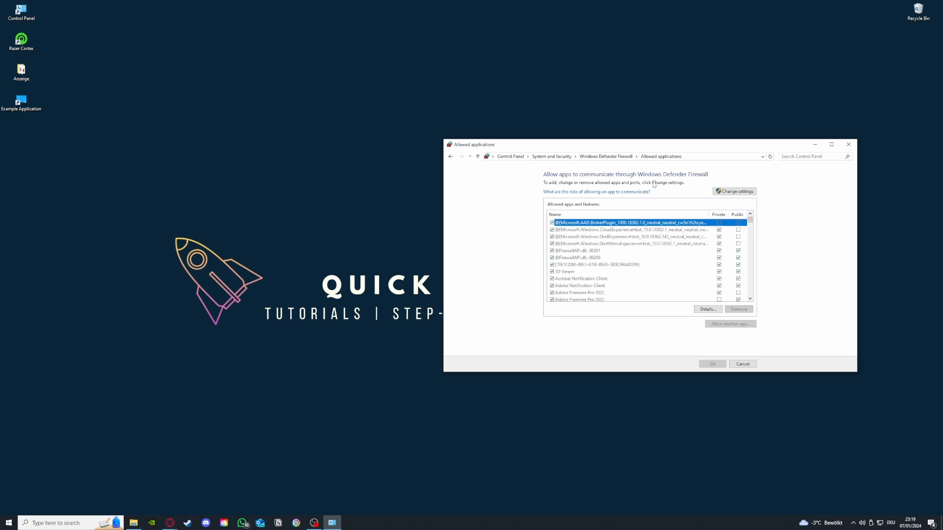
left_click(451, 156)
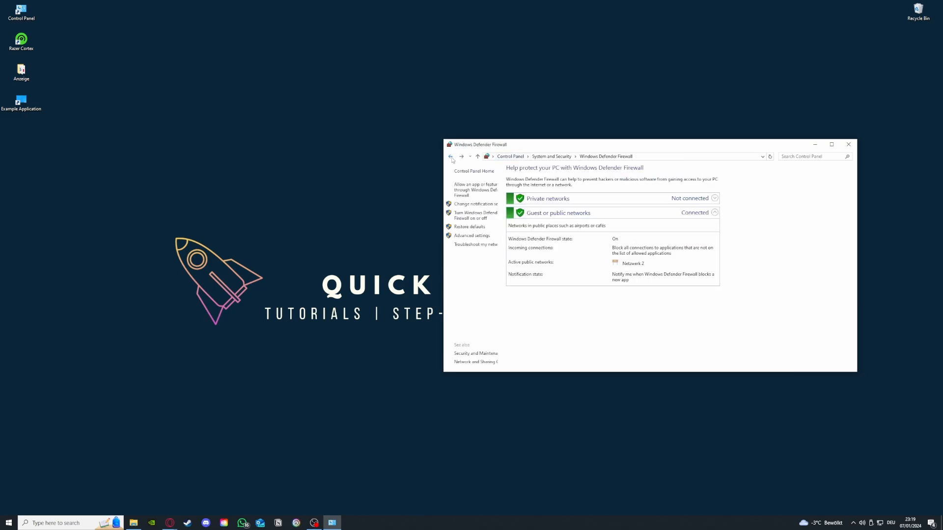
left_click(473, 191)
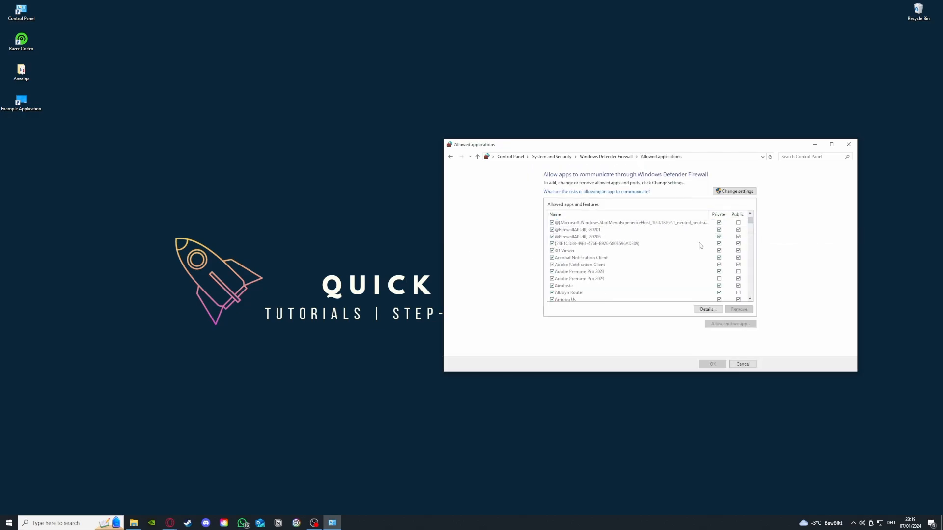
scroll(699, 245, "down", 10)
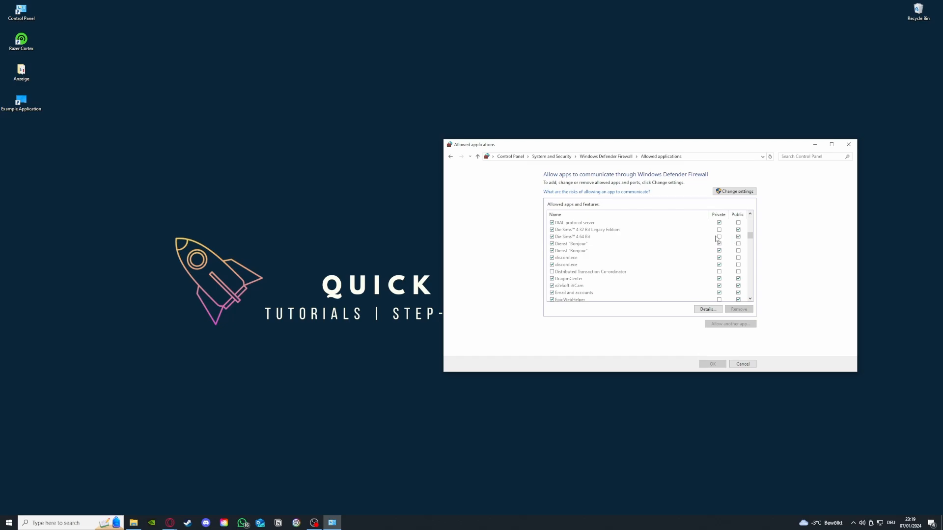
left_click(450, 157)
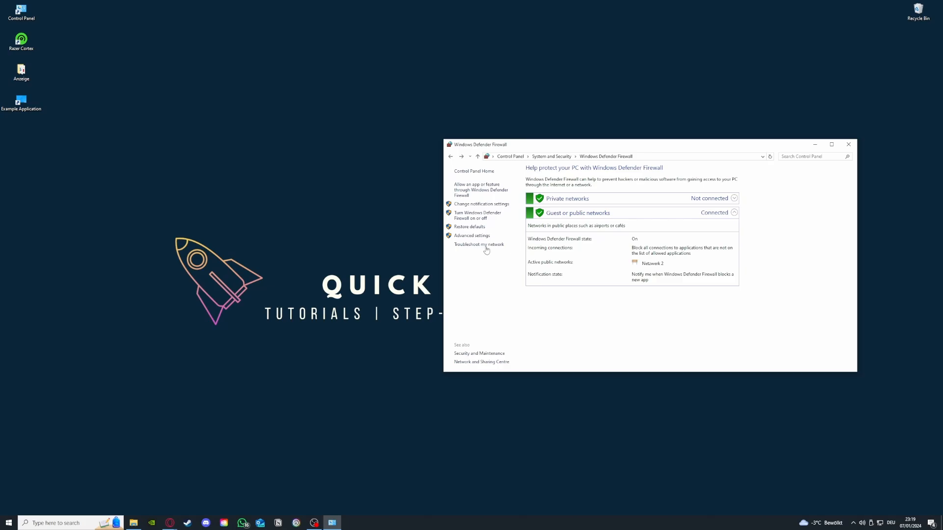
Step: Open the firewall's advanced settings, check the outbound rules, and look through the inbound rules
left_click(472, 236)
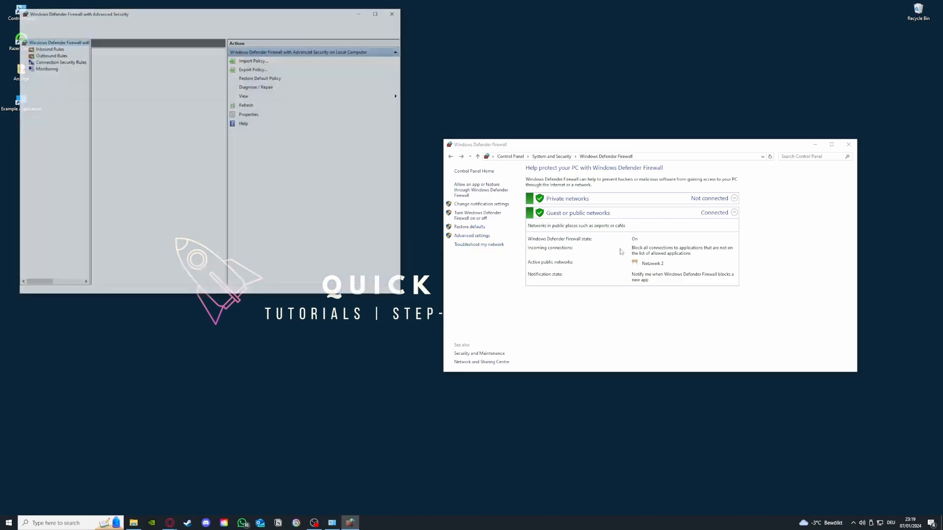
scroll(146, 114, "down", 3)
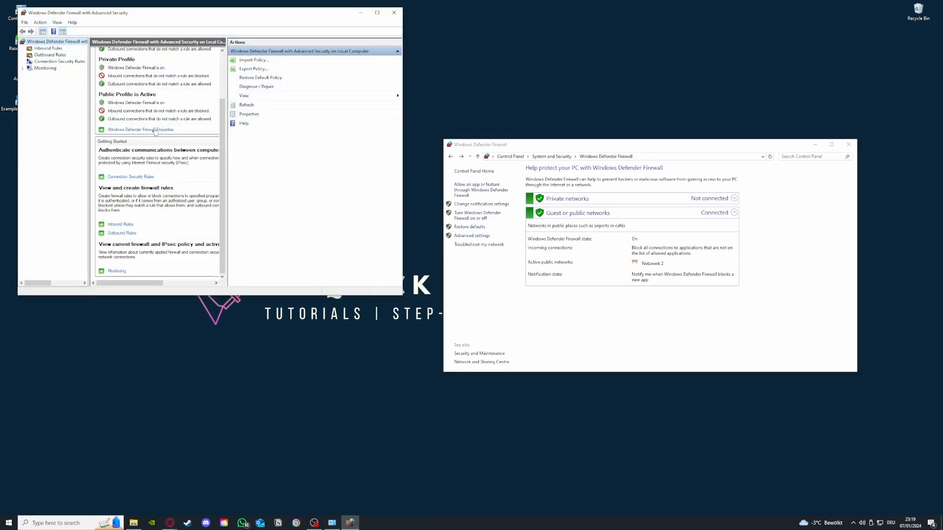
left_click(49, 48)
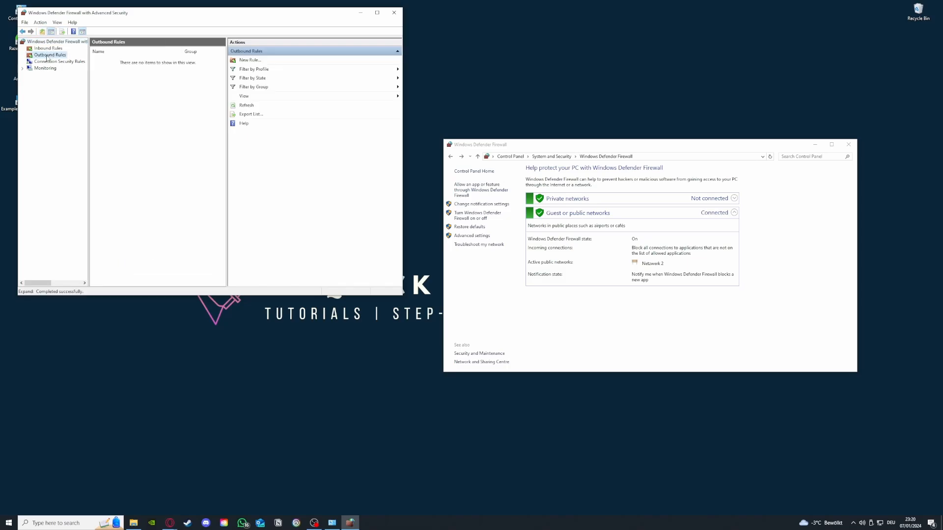
left_click(50, 55)
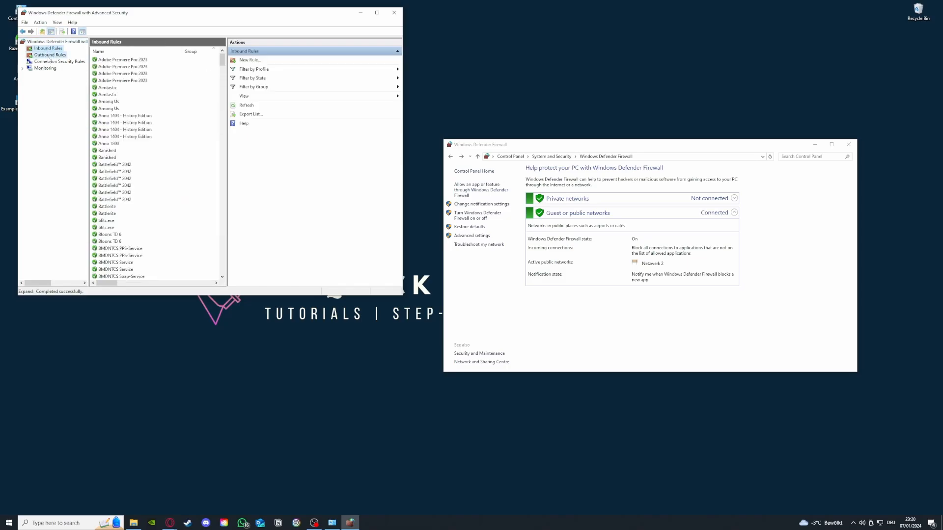
left_click(48, 48)
scroll(154, 147, "down", 5)
scroll(154, 147, "down", 15)
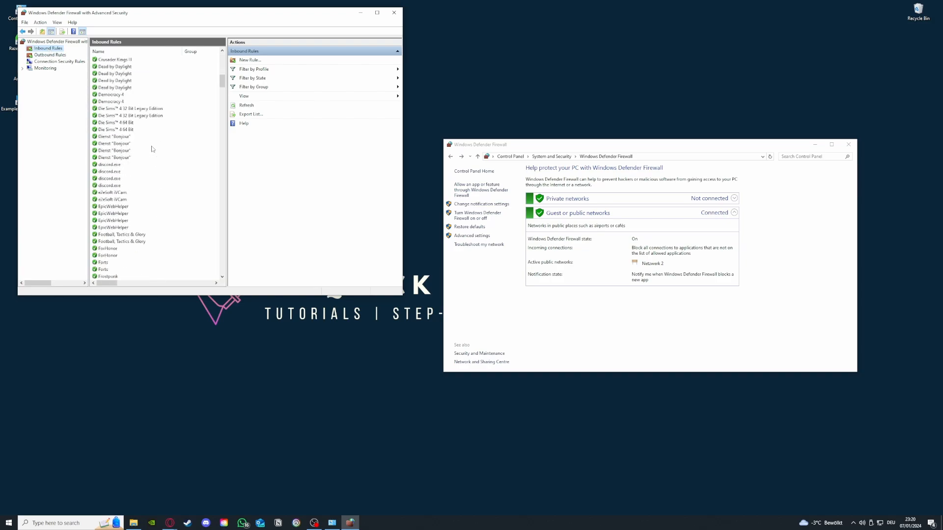
Step: Open the New Inbound Rule Wizard, dismiss it without creating a rule, and look further through the inbound rules
left_click(264, 61)
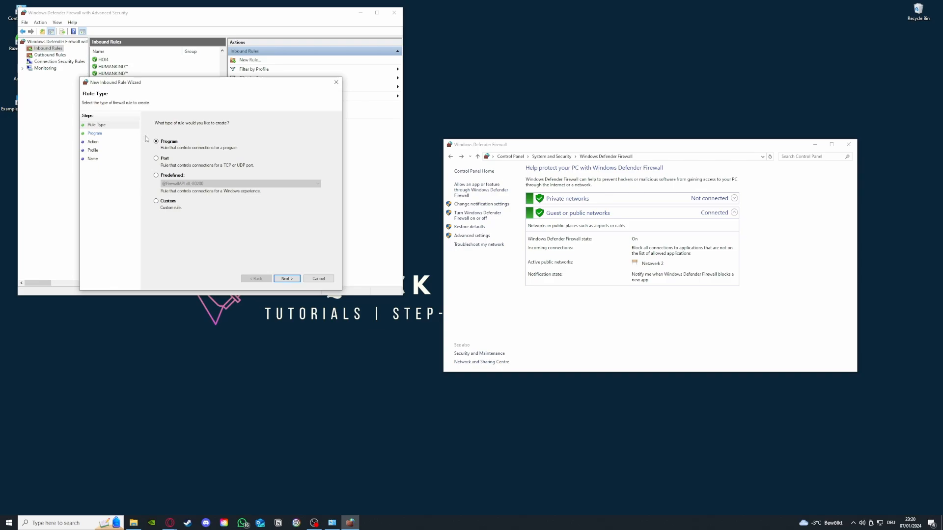
left_click(339, 83)
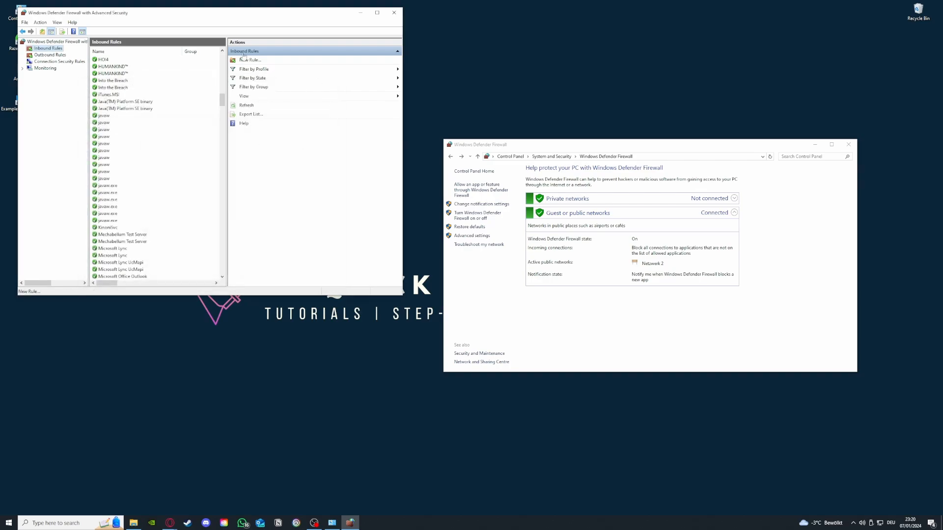
scroll(173, 238, "down", 15)
scroll(173, 237, "down", 8)
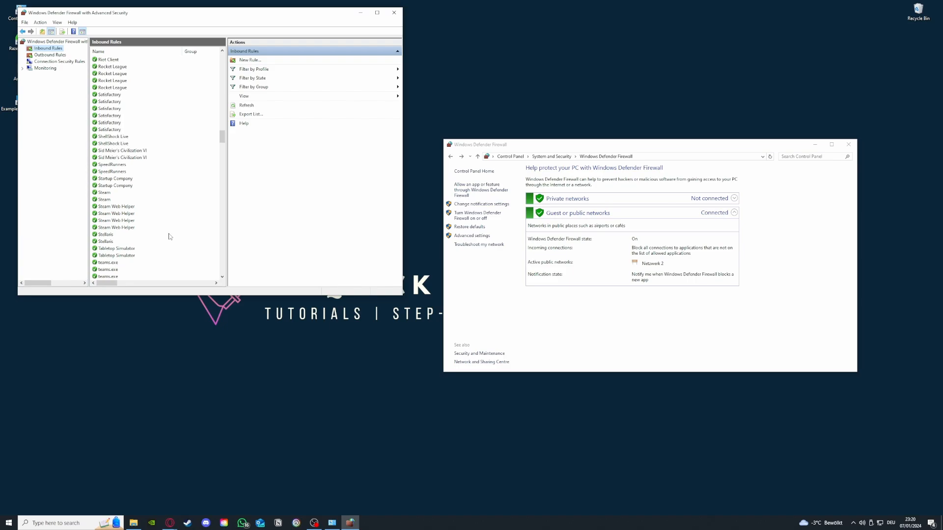
Step: Browse the outbound rules and compare them with the inbound rules, ending on the outbound list
left_click(50, 55)
left_click(48, 48)
left_click(49, 55)
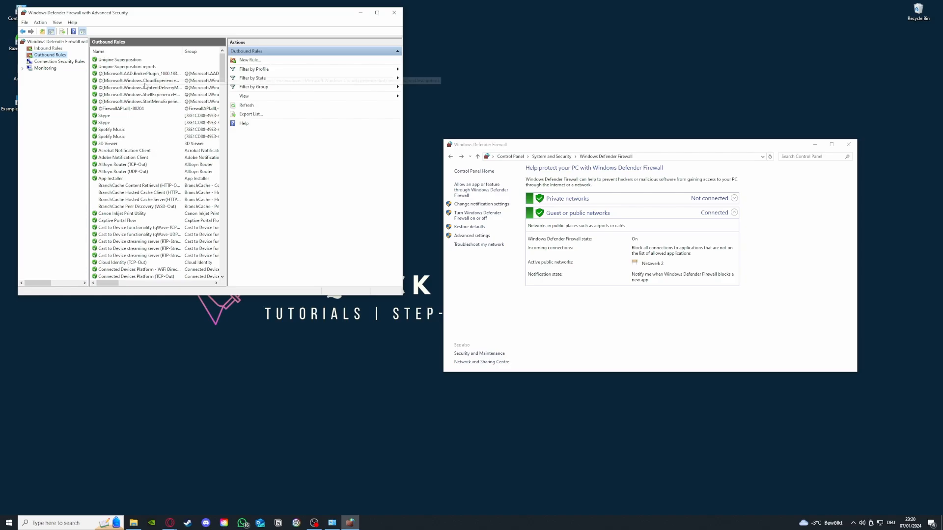
scroll(143, 86, "down", 15)
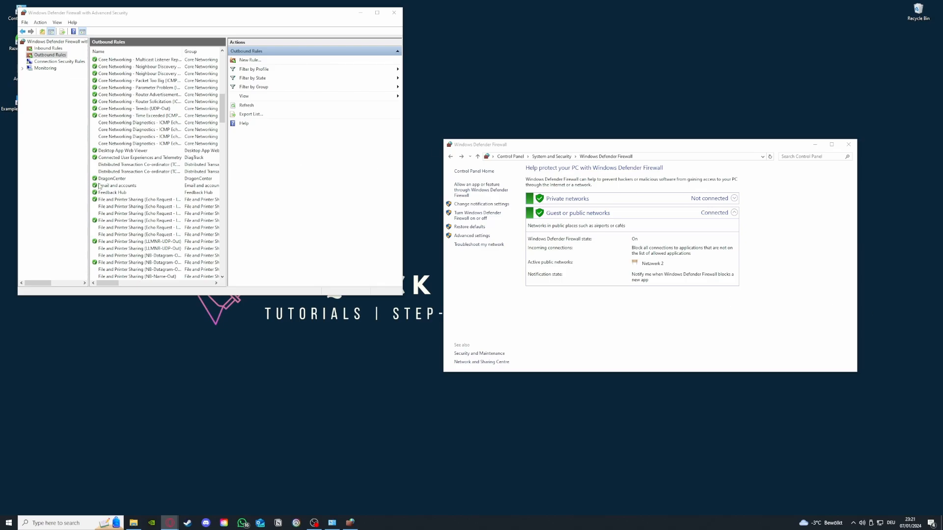
scroll(128, 197, "up", 15)
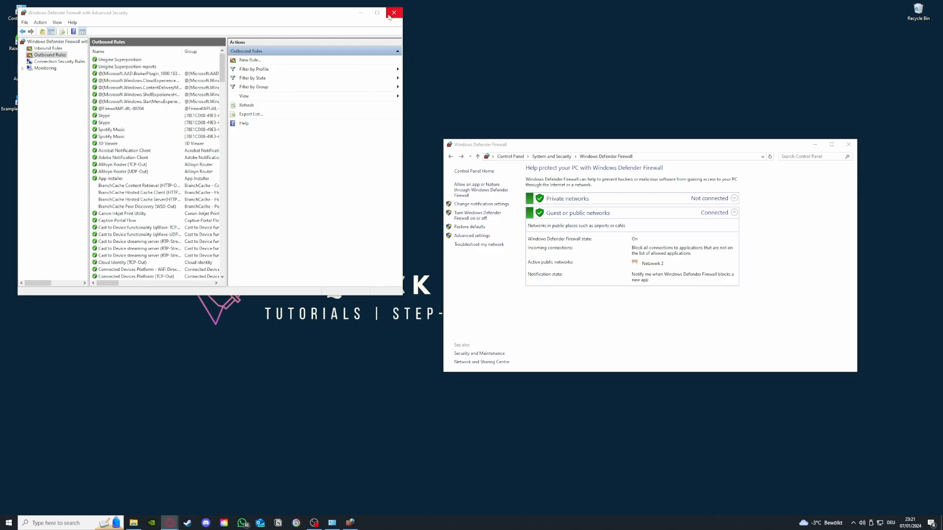
left_click(43, 49)
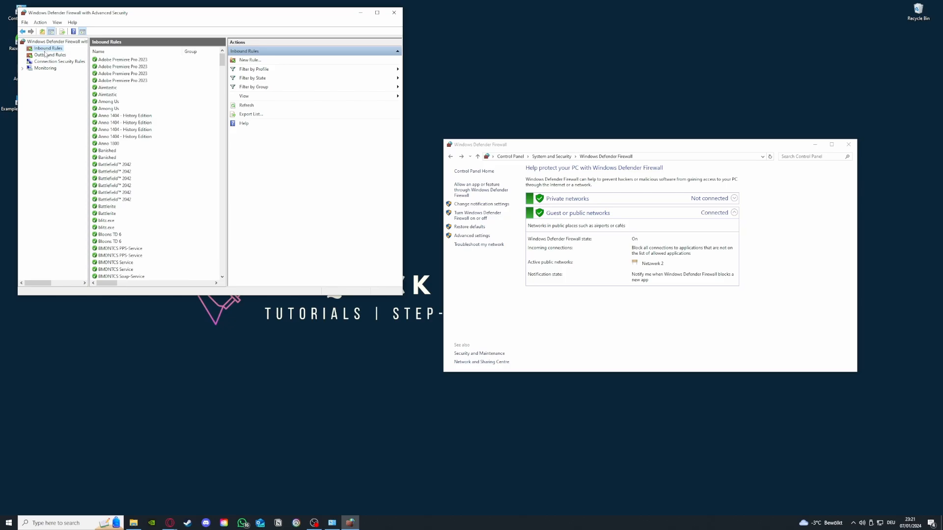
left_click(46, 55)
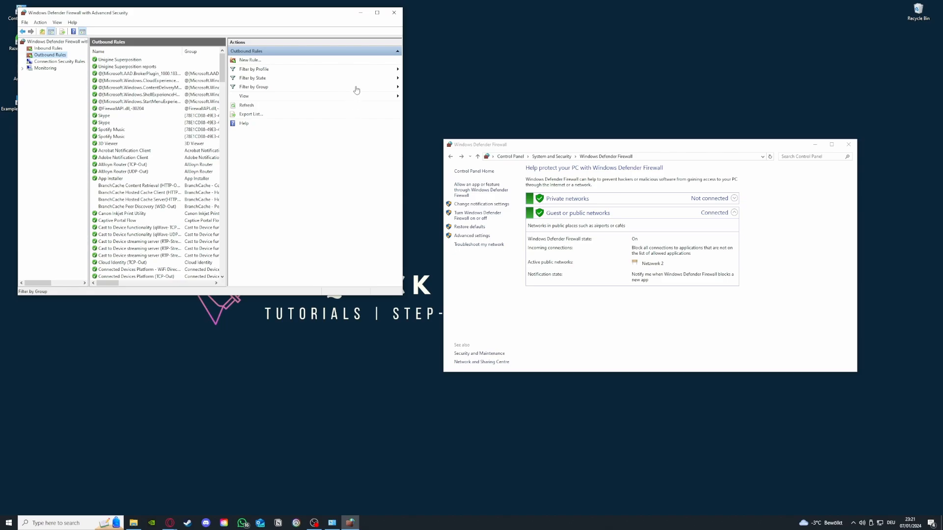
Step: Close both firewall windows and move the Example Application 2 shortcut to another spot on the desktop
left_click(394, 12)
left_click(847, 146)
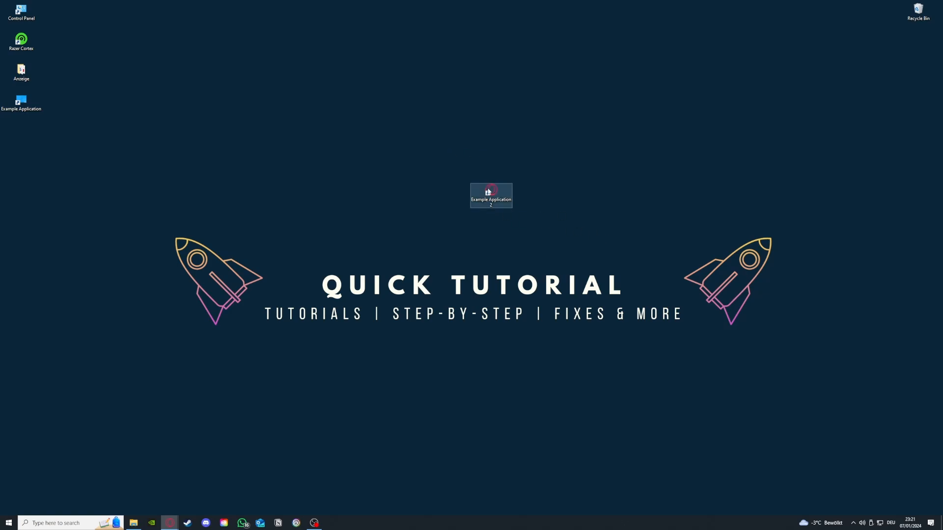
left_click_drag(491, 192, 363, 163)
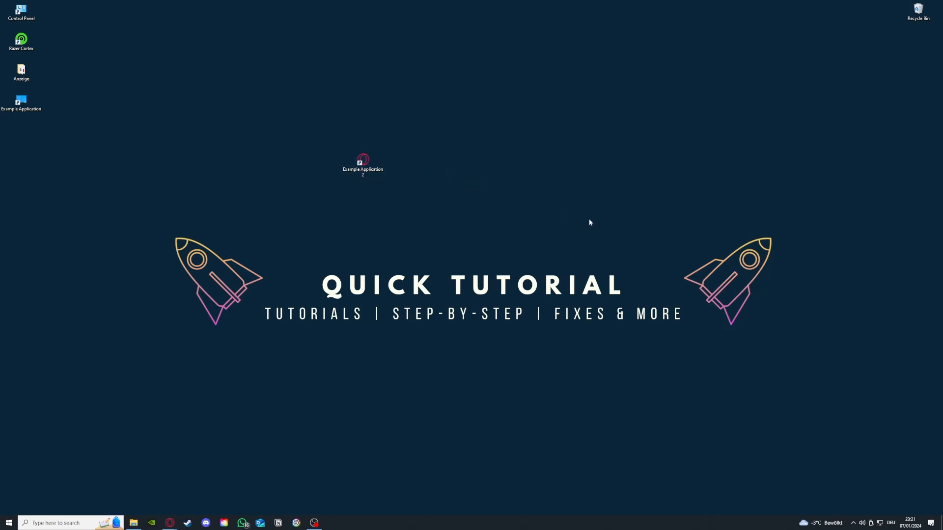